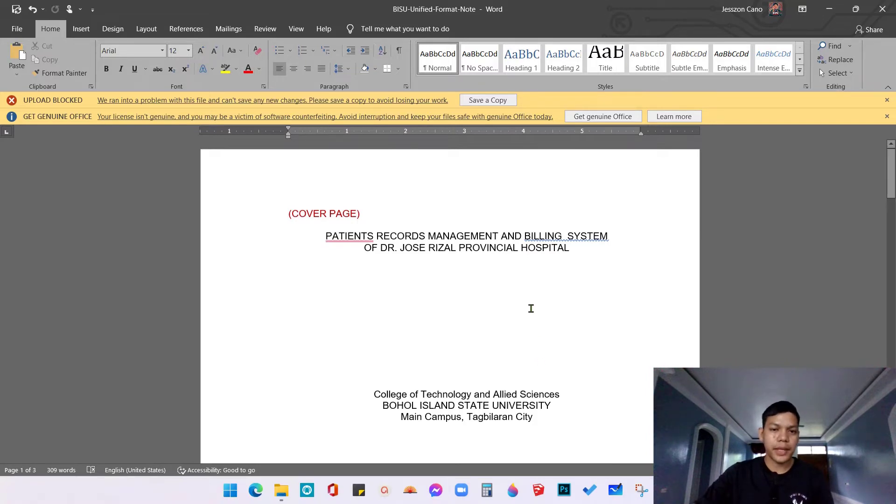
# Insert a Top of Page 'Plain Number 3' page number into the document header
pyautogui.scroll(-4, 550, 318)
pyautogui.scroll(4, 550, 318)
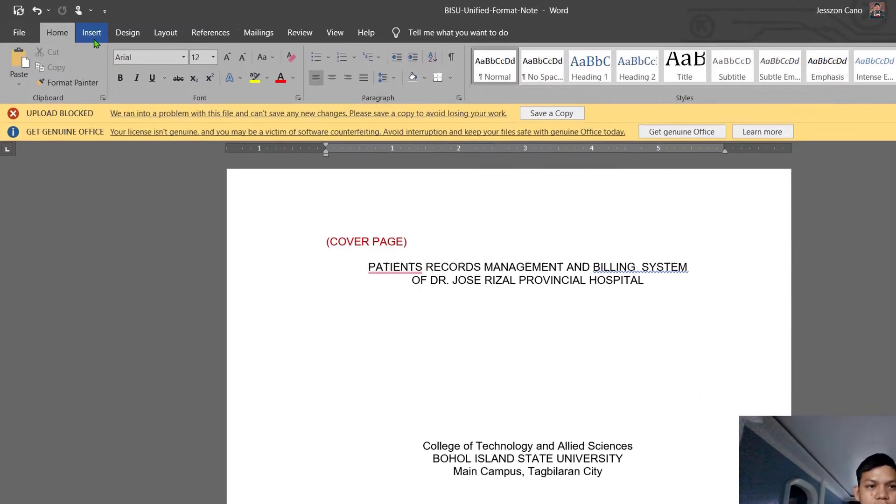
pyautogui.click(94, 40)
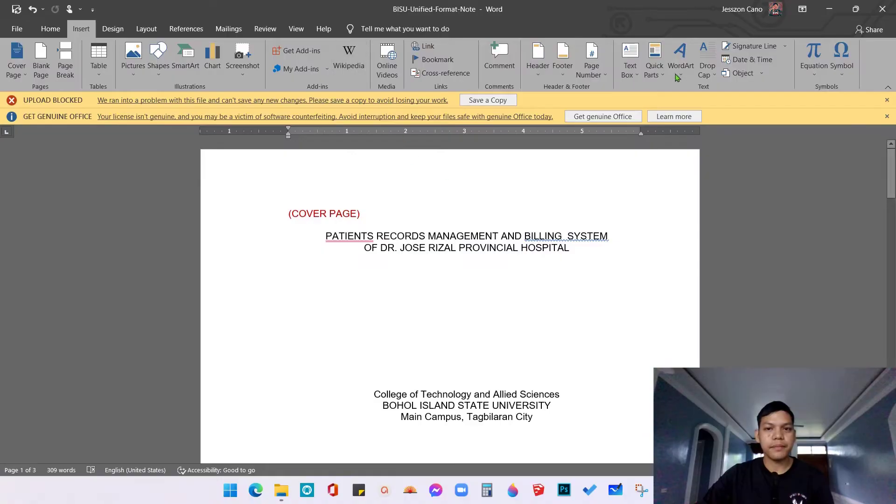
pyautogui.click(606, 80)
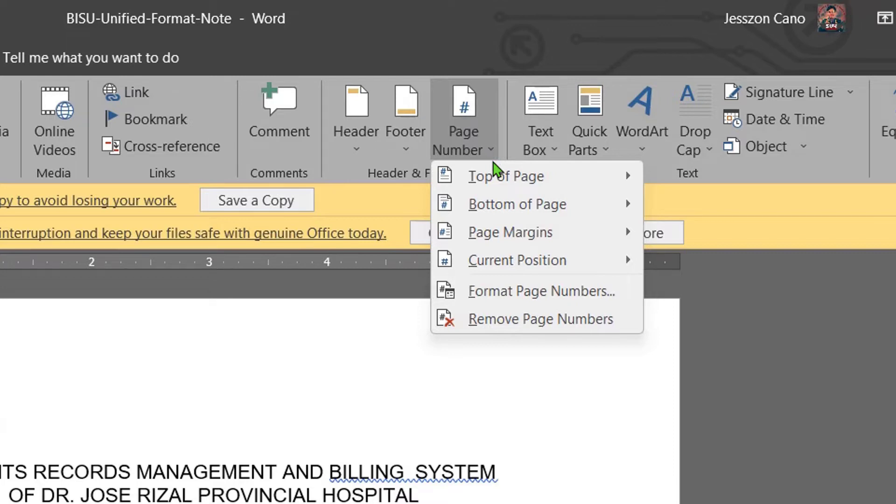
pyautogui.moveTo(496, 175)
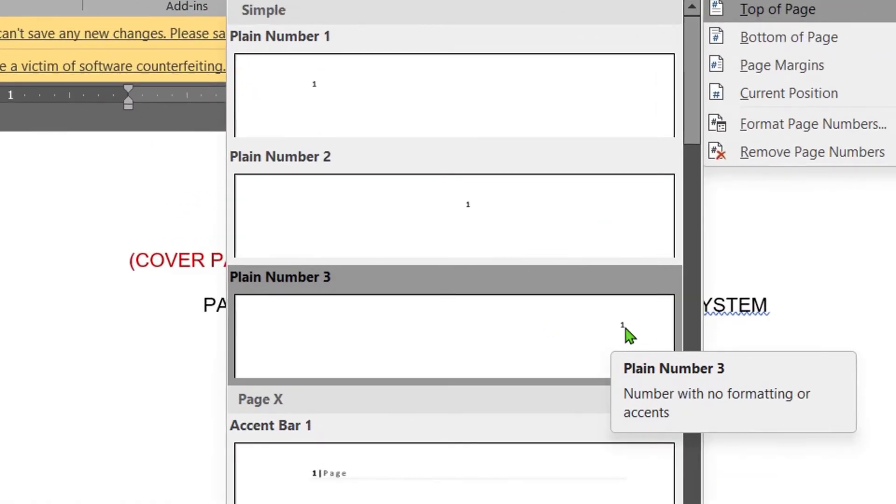
pyautogui.click(625, 327)
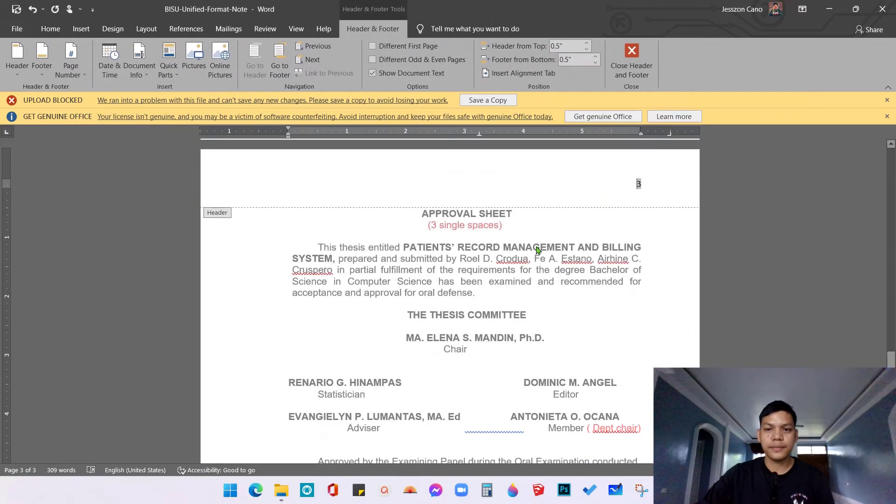
pyautogui.moveTo(891, 359); pyautogui.dragTo(892, 168)
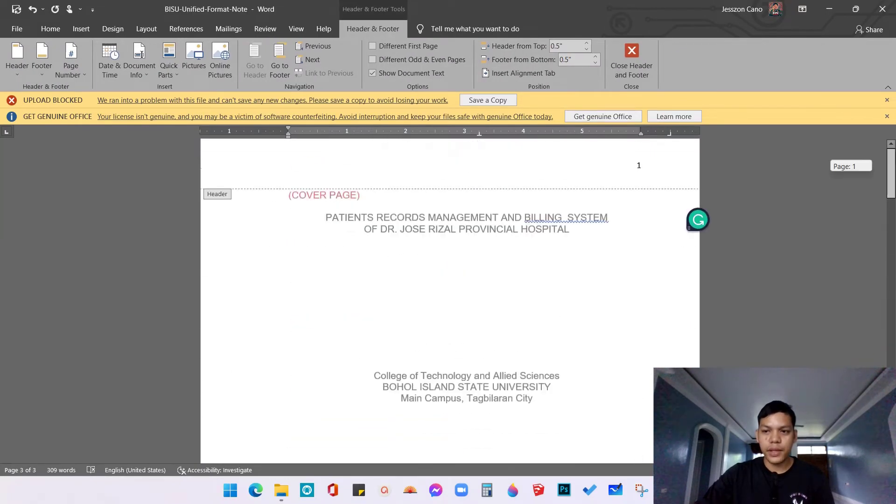
pyautogui.scroll(-15, 649, 262)
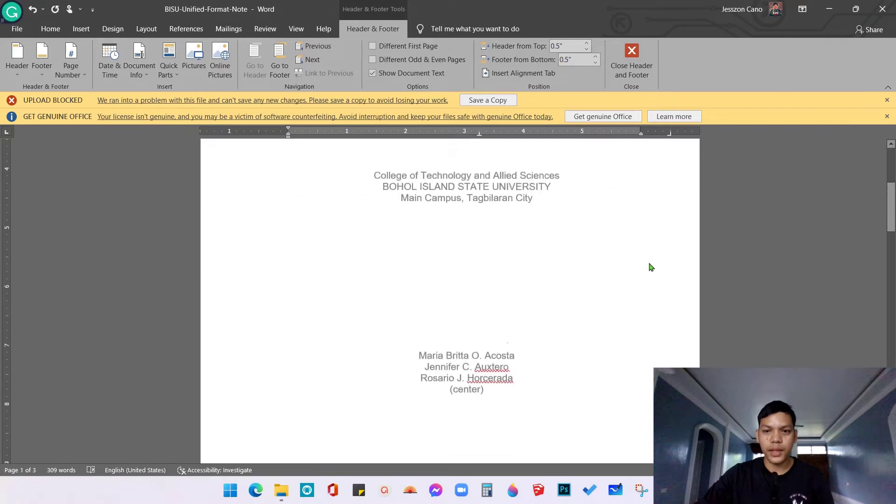
pyautogui.scroll(-10, 651, 241)
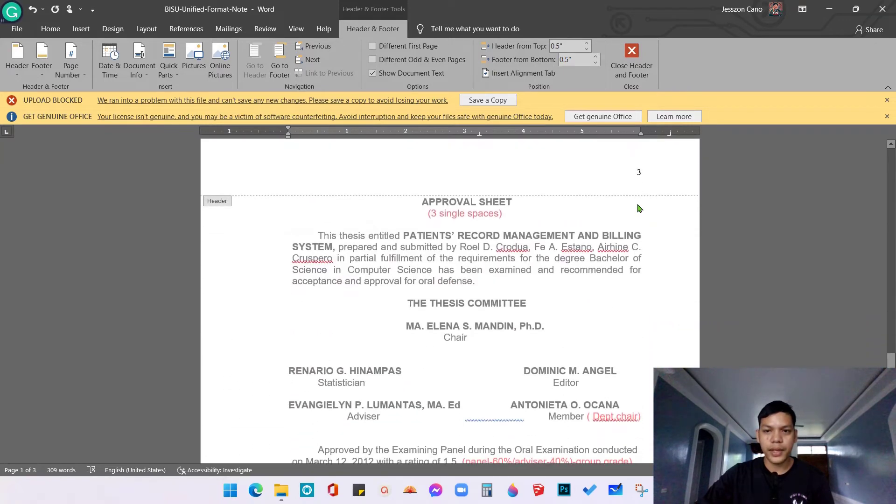
pyautogui.scroll(15, 631, 236)
pyautogui.scroll(12, 630, 236)
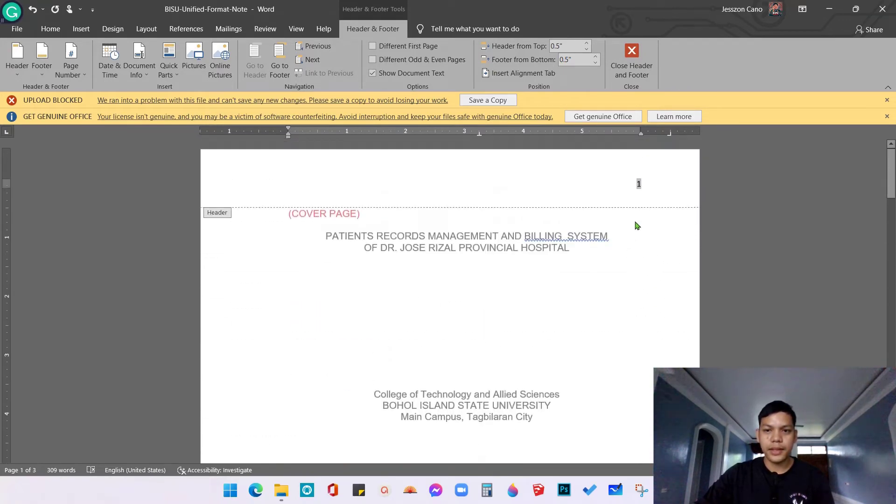
pyautogui.click(648, 185)
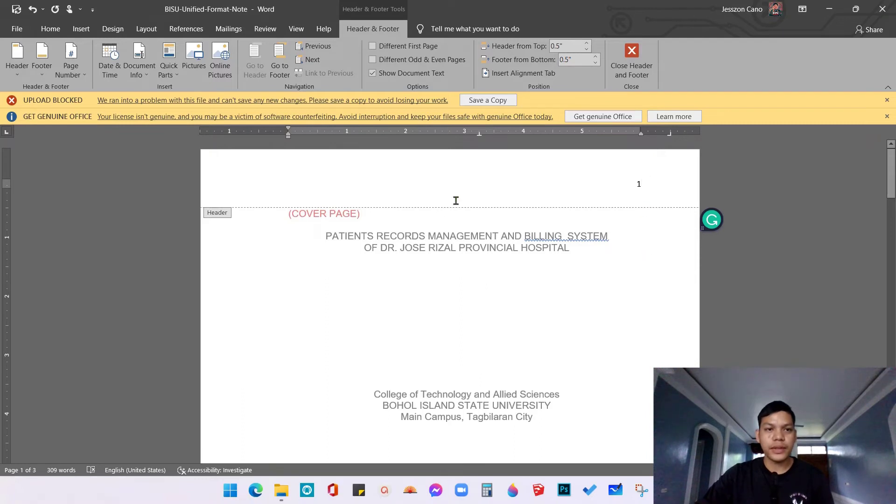
# Set the page number format to lowercase Roman numerals (i, ii, iii)
pyautogui.click(82, 29)
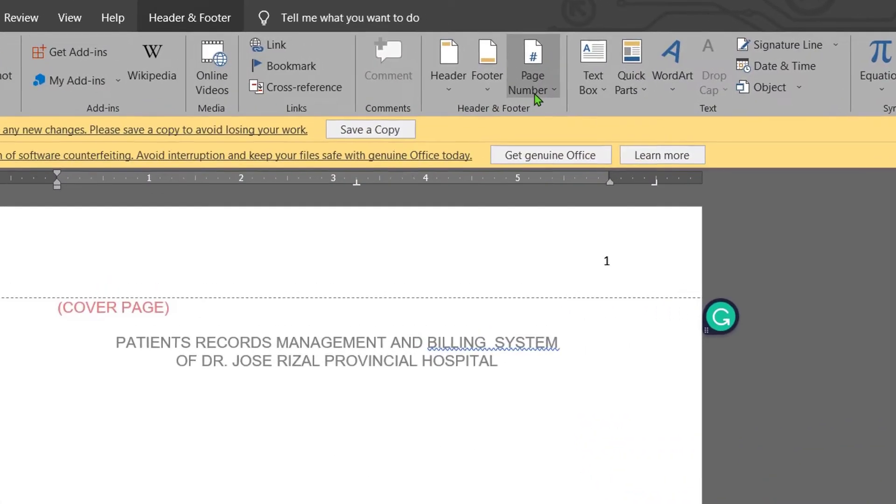
pyautogui.click(583, 78)
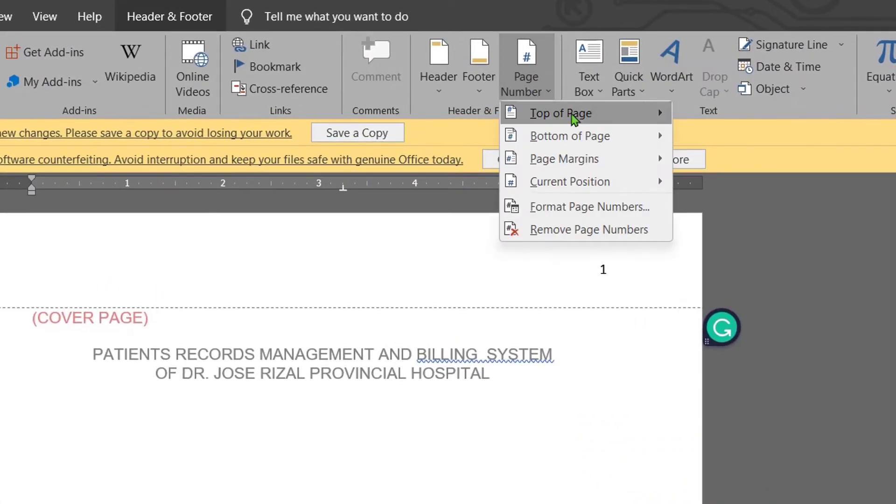
pyautogui.click(588, 207)
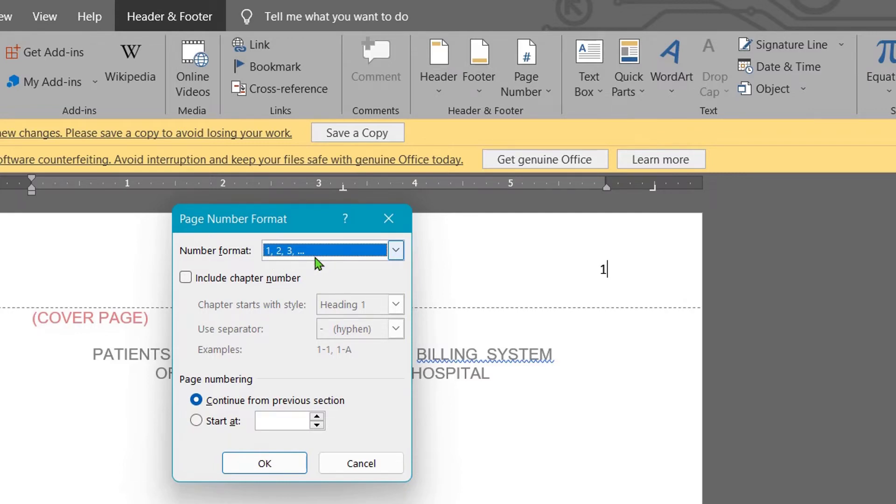
pyautogui.click(396, 251)
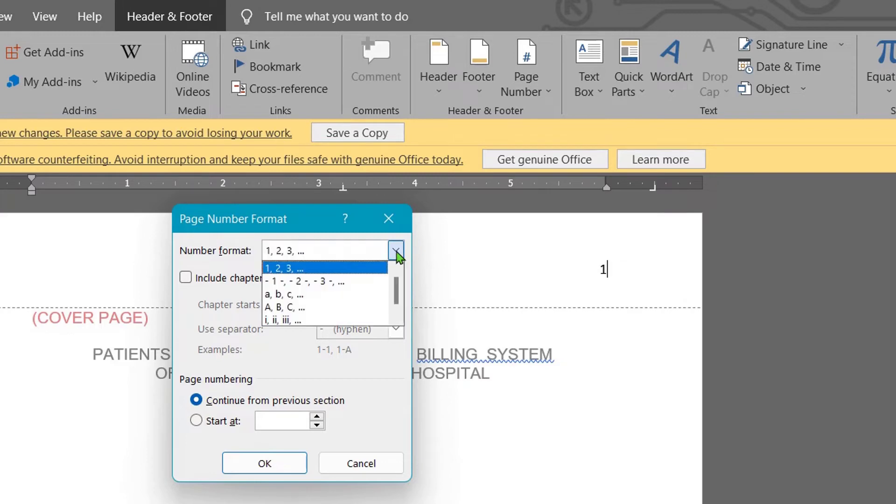
pyautogui.click(286, 320)
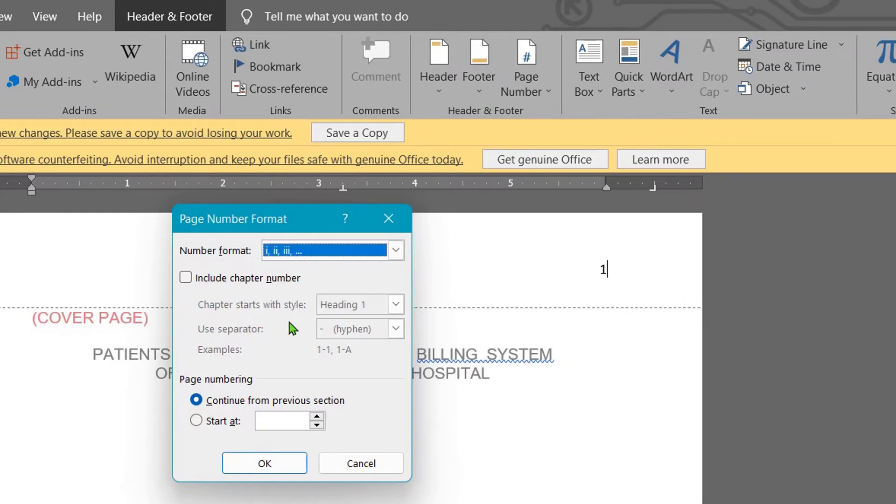
pyautogui.click(265, 463)
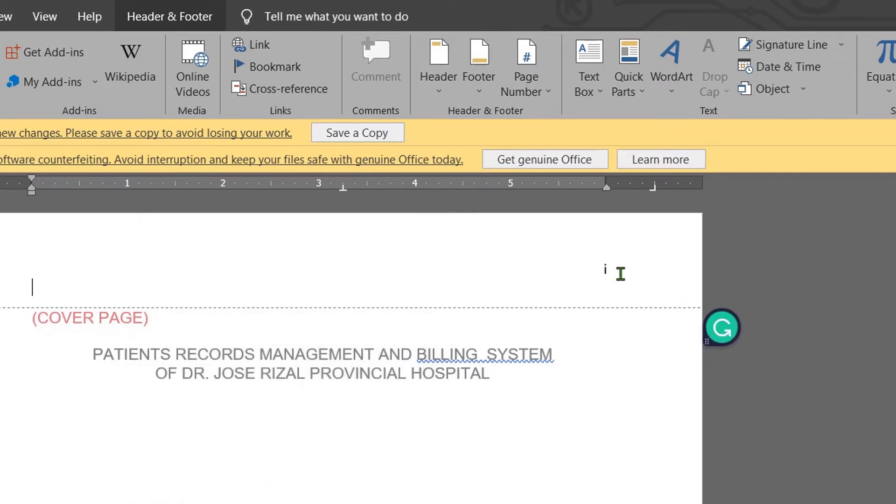
pyautogui.scroll(-10, 635, 327)
pyautogui.scroll(-5, 632, 360)
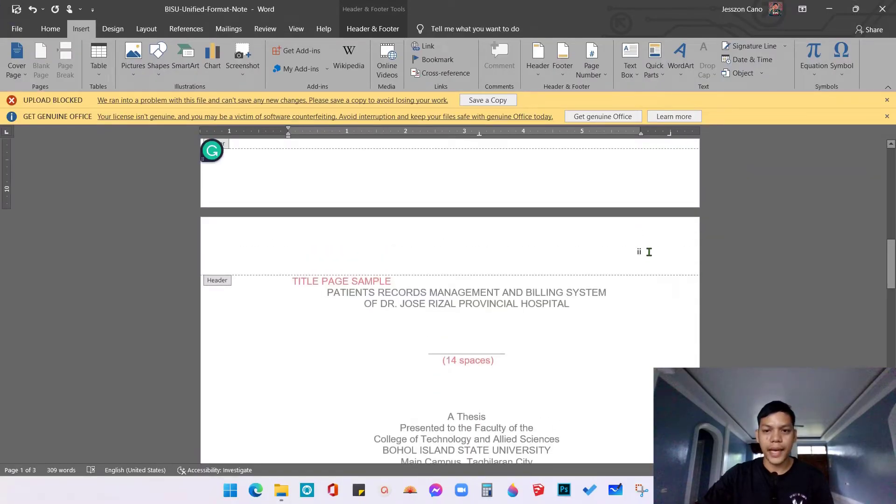
pyautogui.scroll(10, 636, 273)
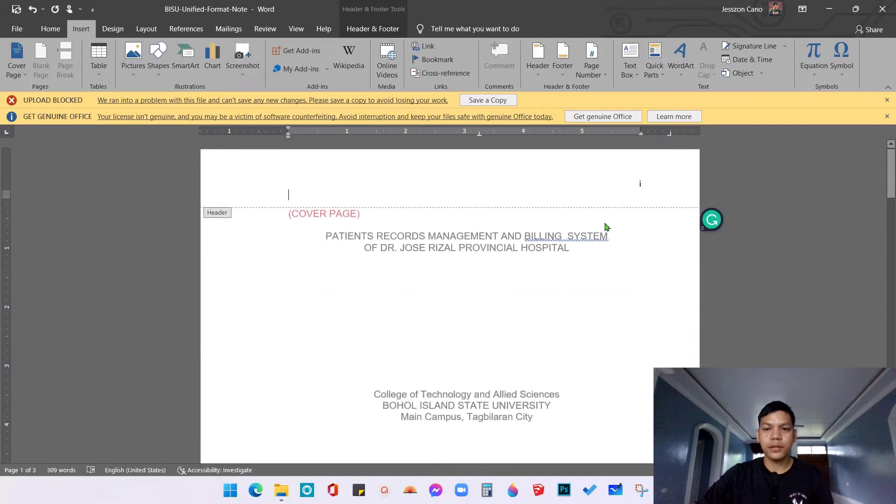
pyautogui.scroll(-20, 630, 207)
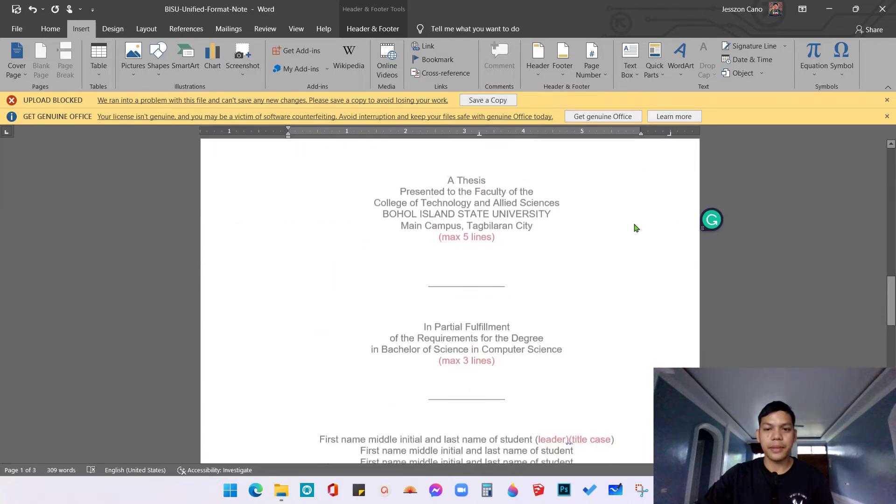
pyautogui.scroll(20, 655, 301)
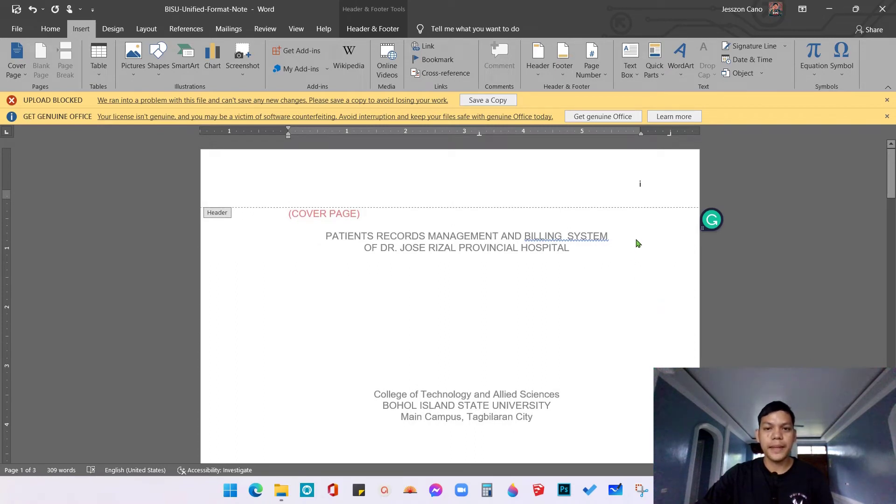
# Delete the Roman numeral i from the cover page header with Backspace
pyautogui.click(647, 184)
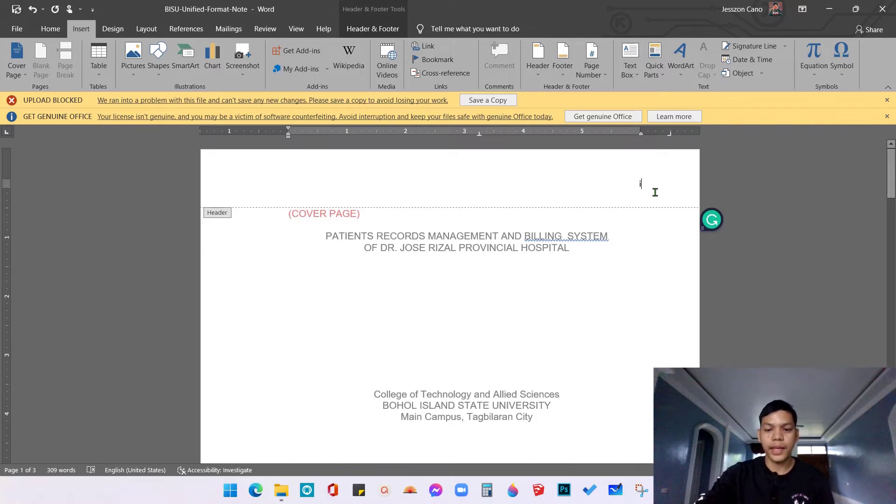
pyautogui.press('BackSpace')
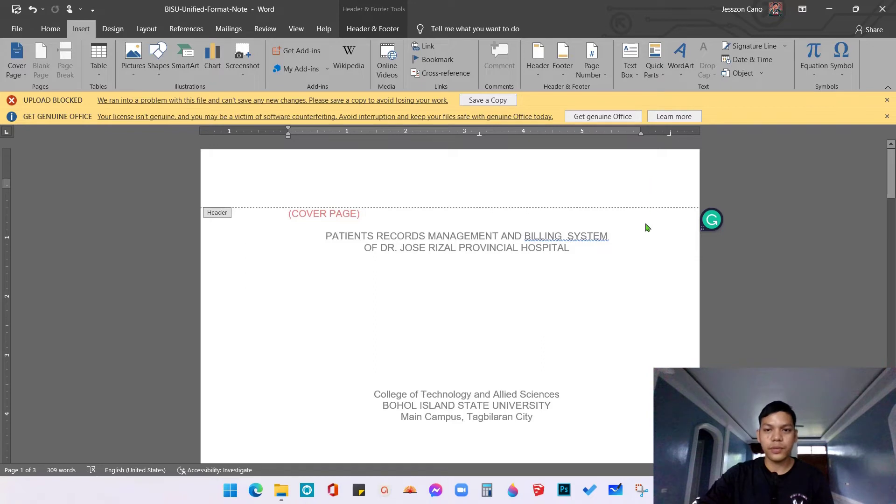
pyautogui.scroll(-15, 648, 227)
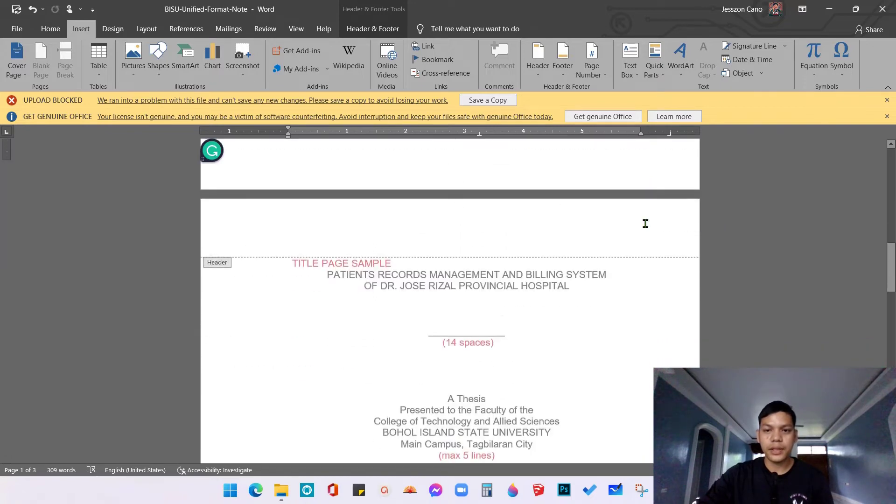
pyautogui.scroll(-15, 660, 226)
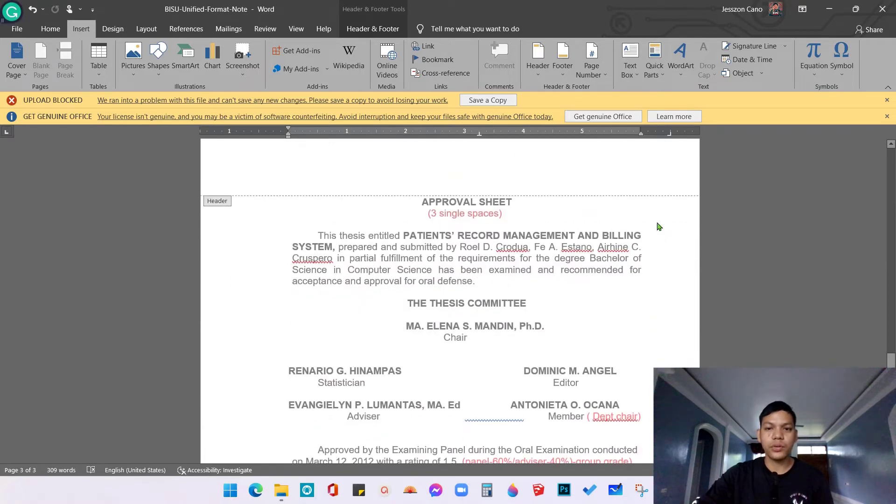
pyautogui.scroll(1, 657, 227)
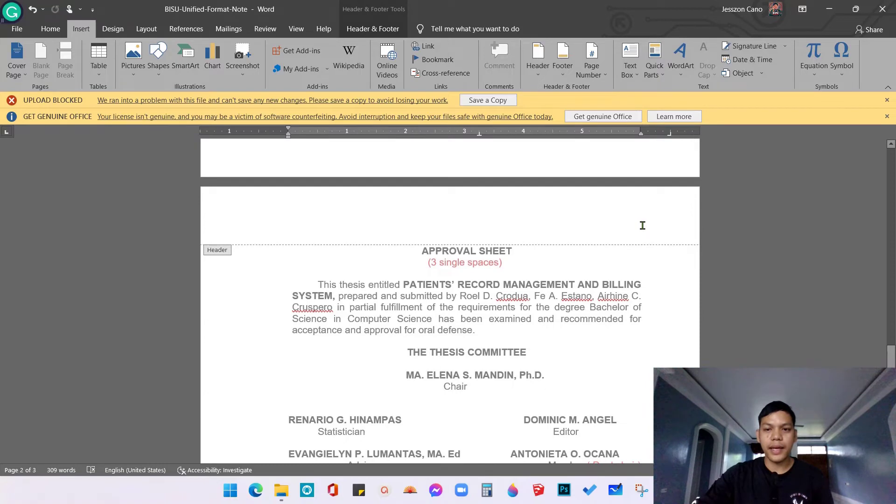
pyautogui.scroll(20, 635, 233)
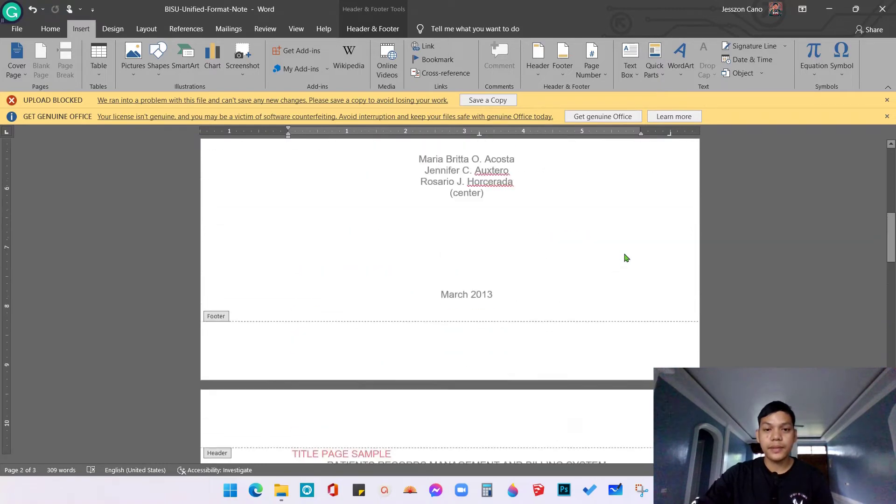
pyautogui.scroll(10, 627, 258)
pyautogui.click(642, 183)
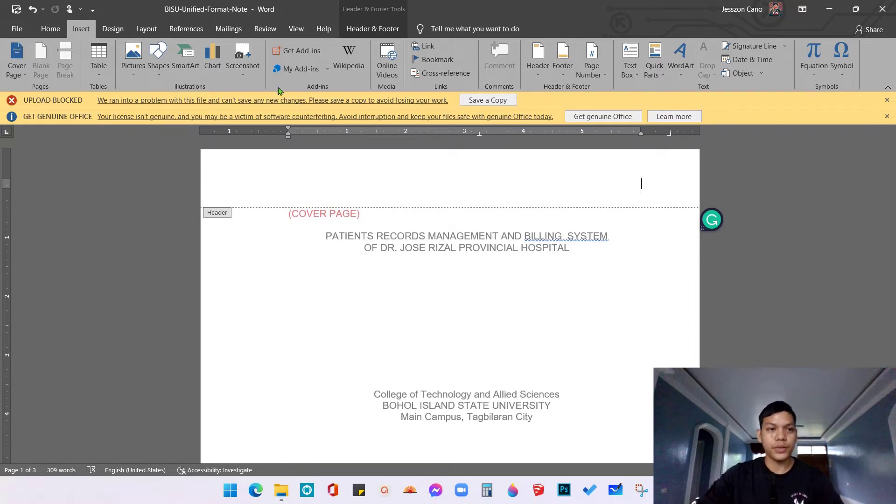
# Undo and redo (Ctrl+Y) to restore the title page, then select the cover header's i
pyautogui.click(33, 9)
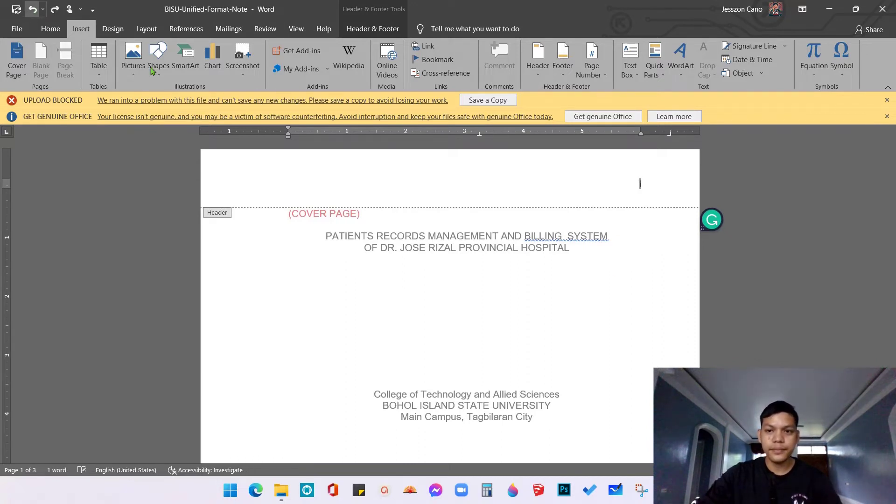
pyautogui.hotkey('ctrl', 'y')
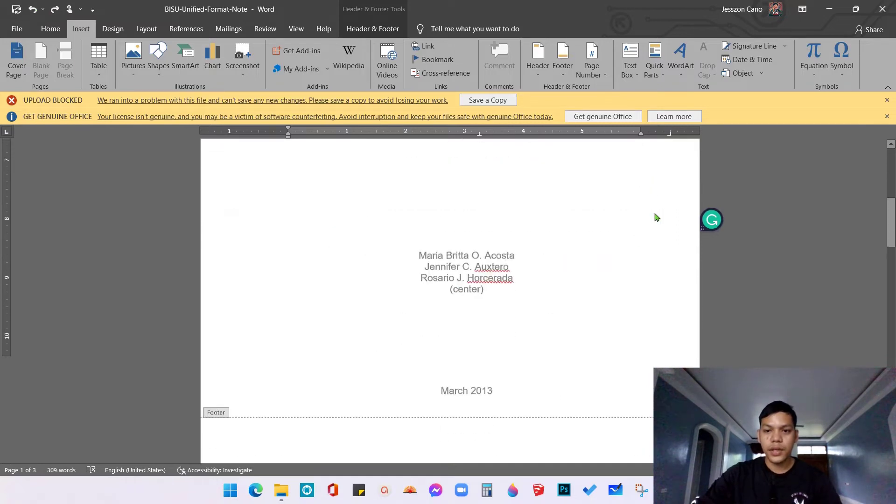
pyautogui.scroll(5, 654, 216)
pyautogui.scroll(15, 654, 213)
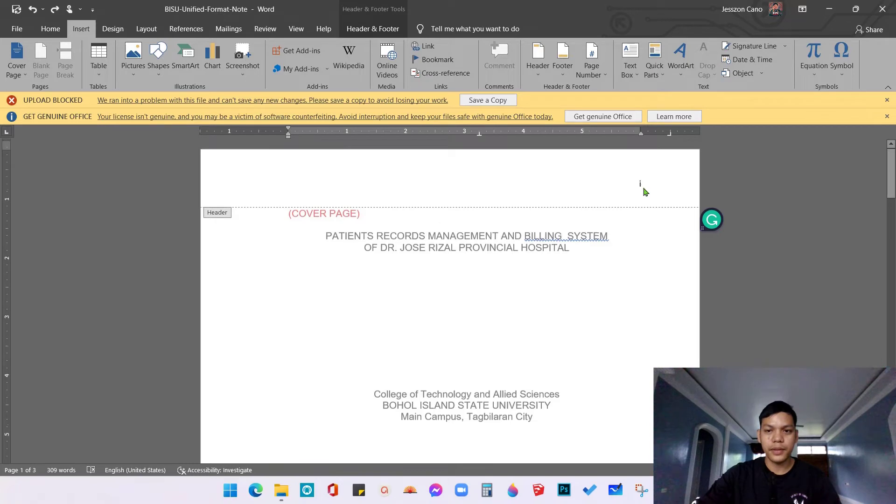
pyautogui.scroll(-15, 643, 188)
pyautogui.scroll(15, 654, 287)
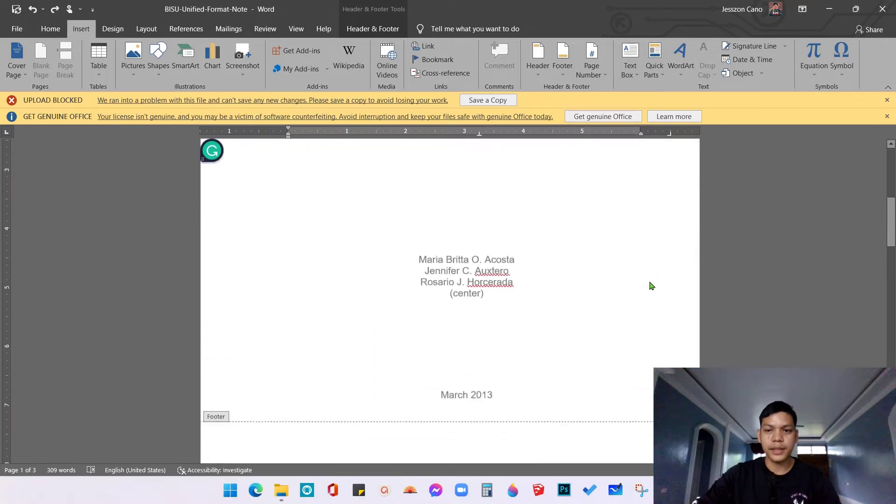
pyautogui.doubleClick(650, 184)
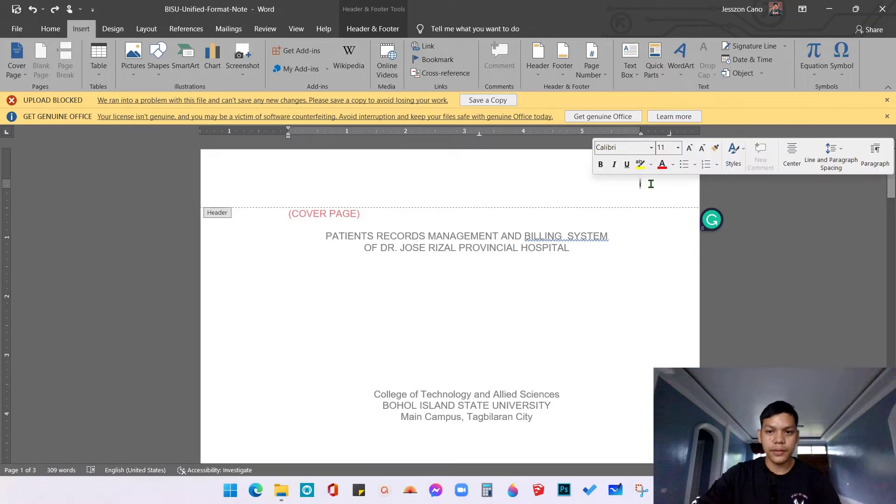
# Enable Different First Page in the Header & Footer tools to hide the cover's number
pyautogui.click(651, 184)
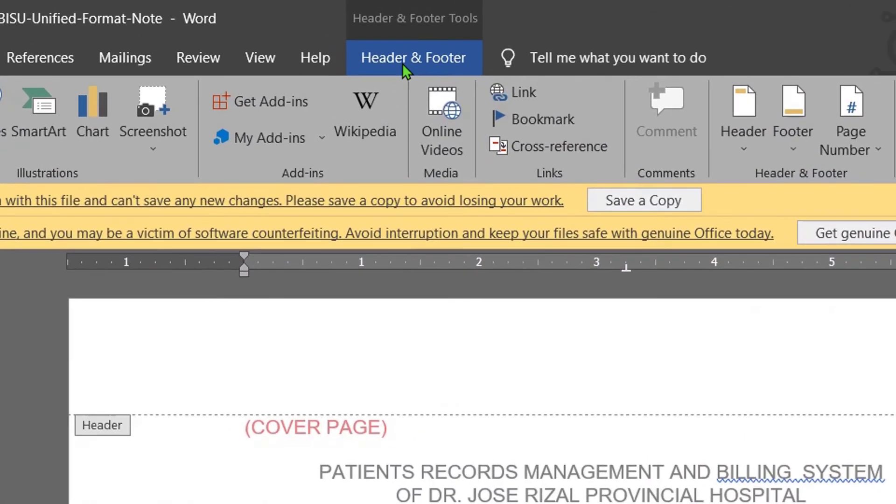
pyautogui.click(402, 64)
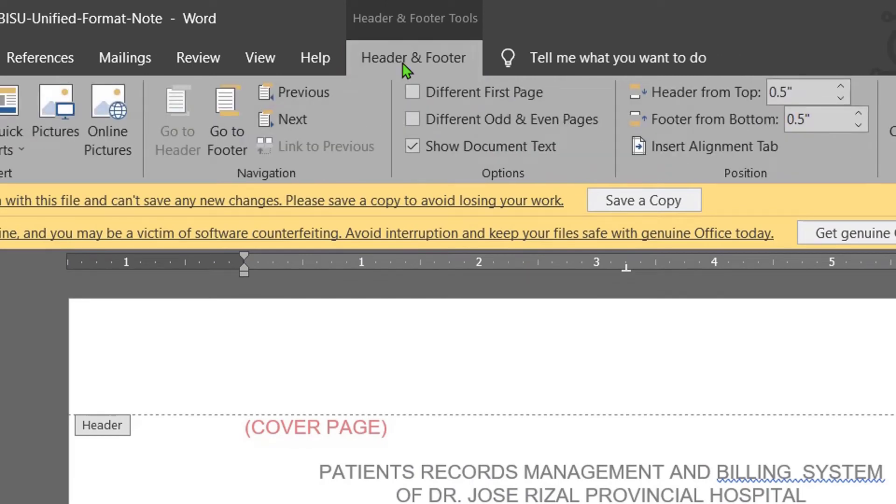
pyautogui.click(413, 92)
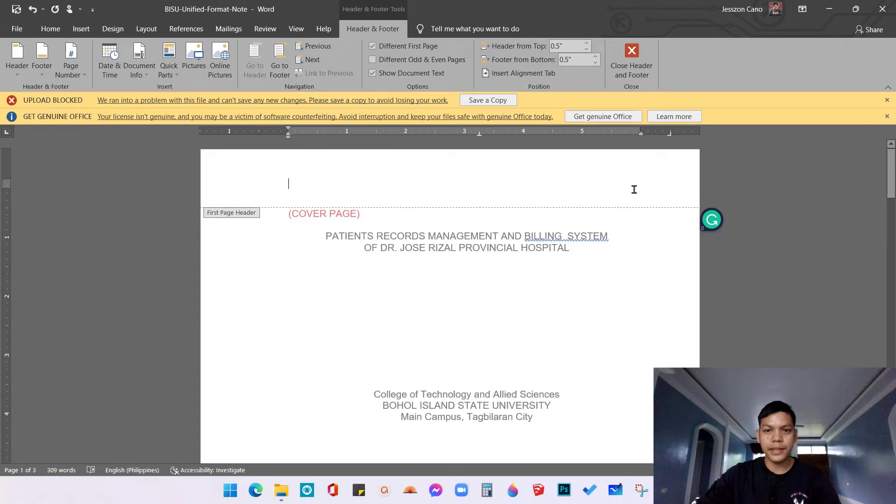
# Close header editing and confirm: cover unnumbered, title page ii, approval sheet iii
pyautogui.doubleClick(620, 252)
pyautogui.scroll(-12, 621, 257)
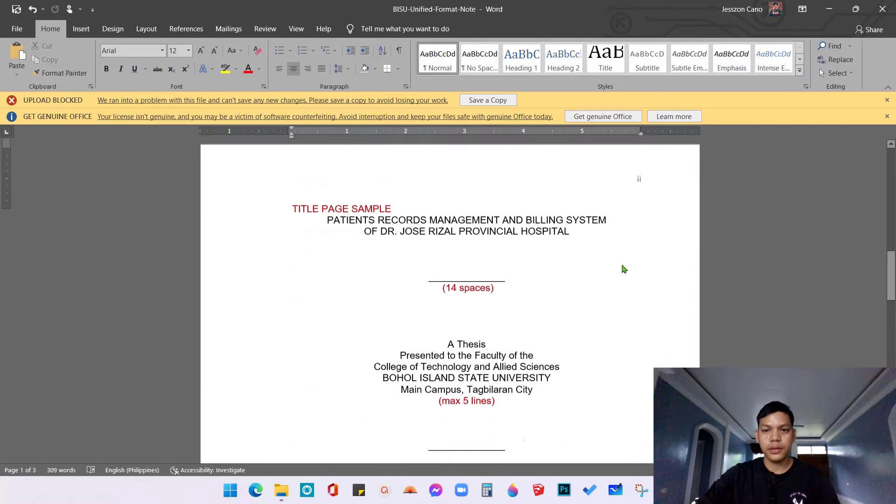
pyautogui.scroll(4, 624, 269)
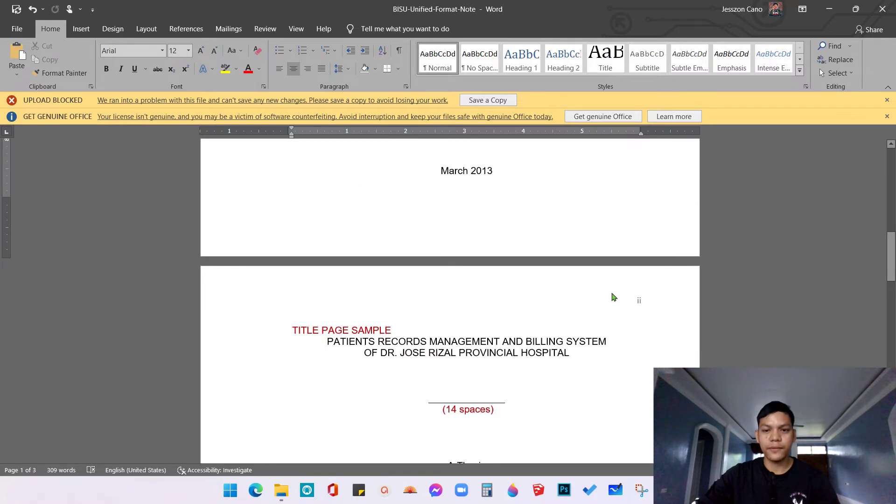
pyautogui.scroll(-20, 613, 297)
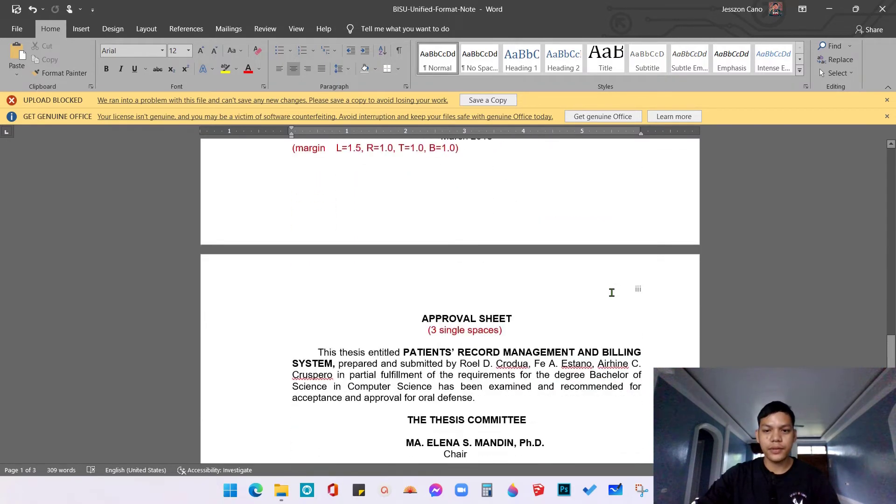
pyautogui.scroll(-2, 611, 293)
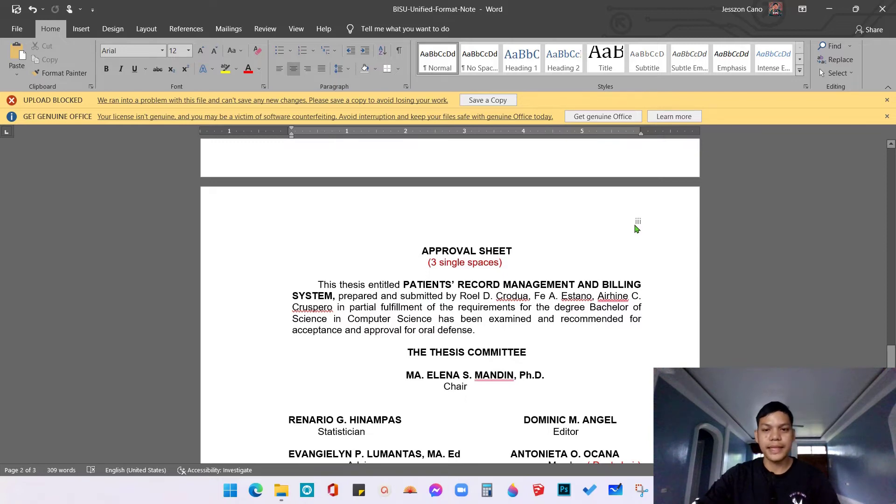
pyautogui.scroll(-12, 640, 234)
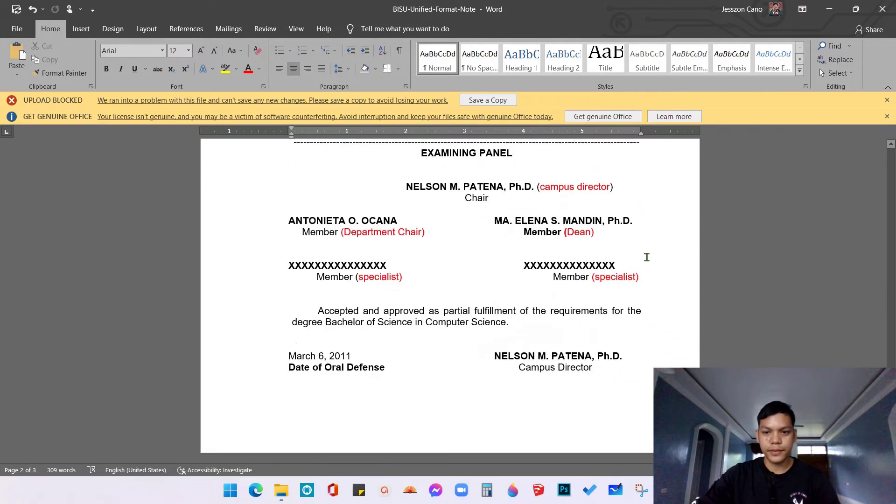
pyautogui.scroll(12, 644, 252)
pyautogui.scroll(7, 638, 237)
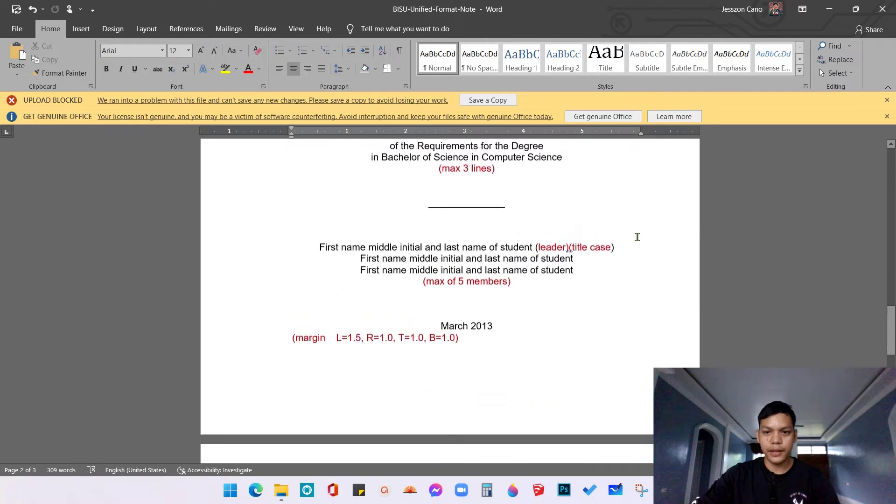
pyautogui.scroll(15, 638, 238)
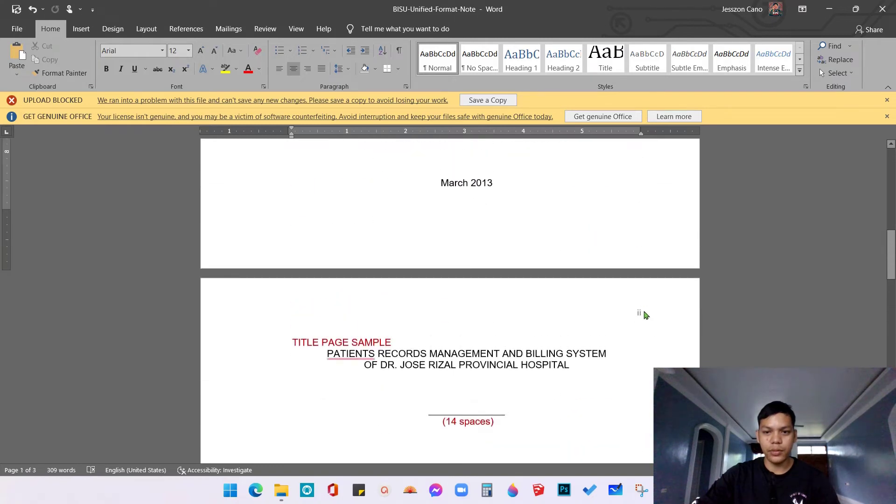
pyautogui.scroll(10, 642, 312)
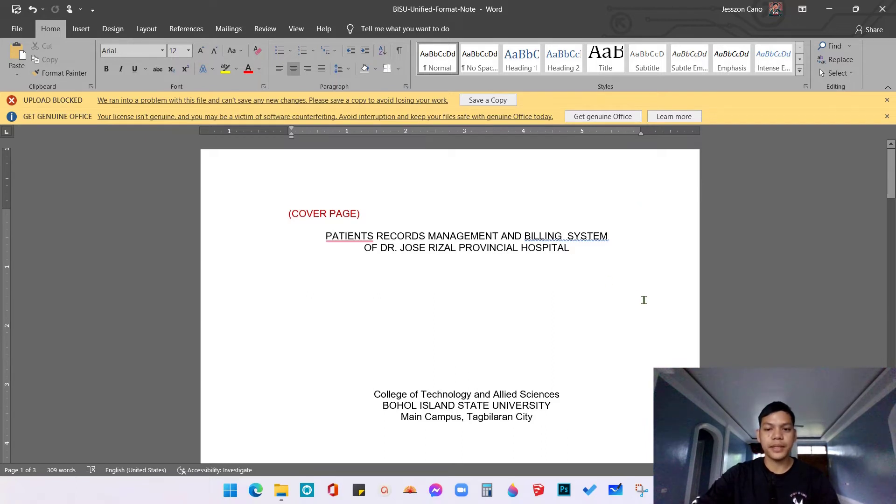
# Switch to the BISU-Unified-Format window and bring Chapter 1, The Problem and Its Scope, into view
pyautogui.moveTo(667, 490)
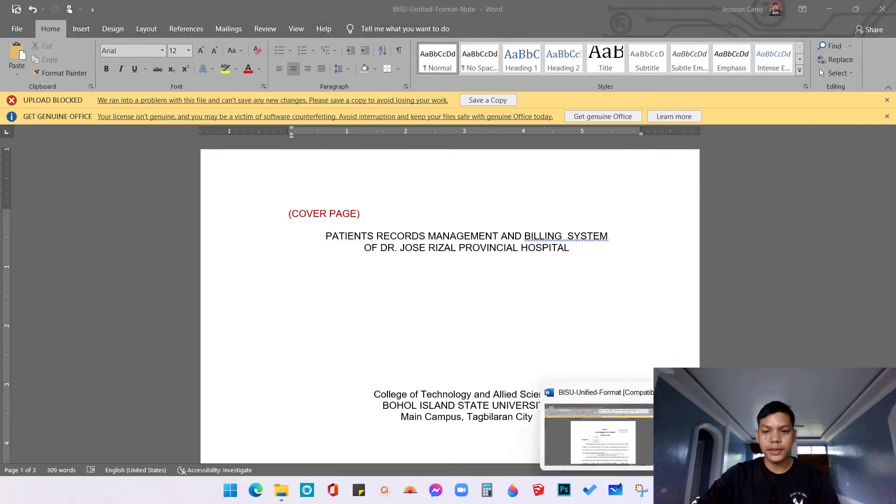
pyautogui.click(593, 455)
pyautogui.click(80, 29)
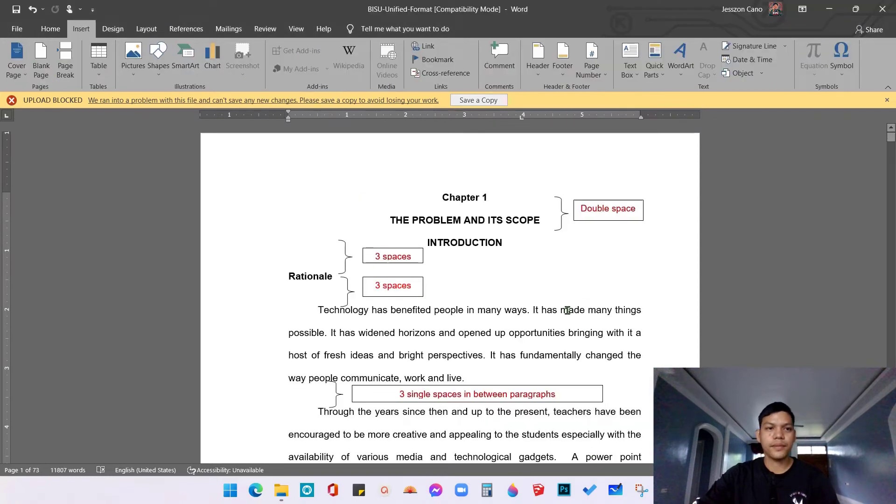
pyautogui.click(51, 29)
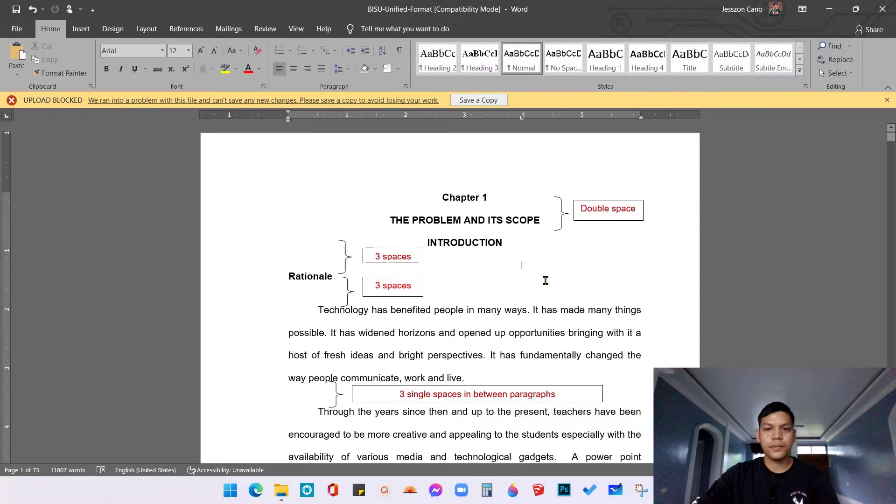
pyautogui.scroll(-4, 670, 282)
pyautogui.scroll(4, 607, 285)
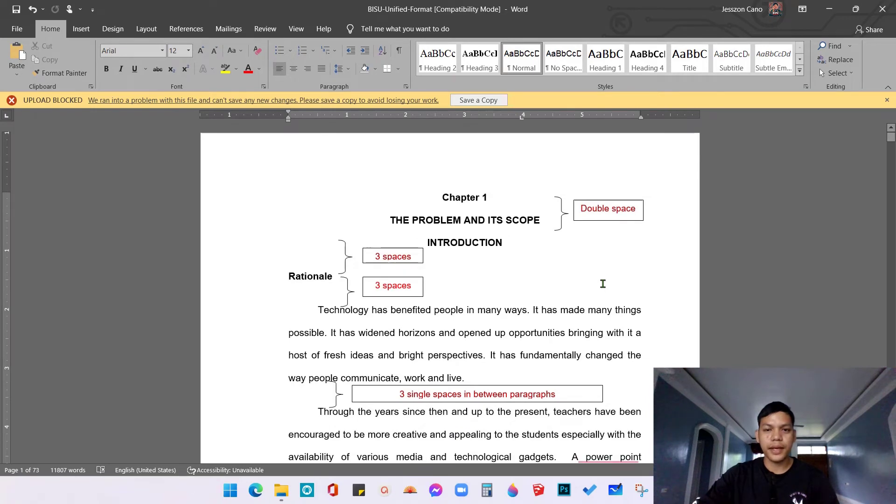
pyautogui.scroll(-13, 603, 283)
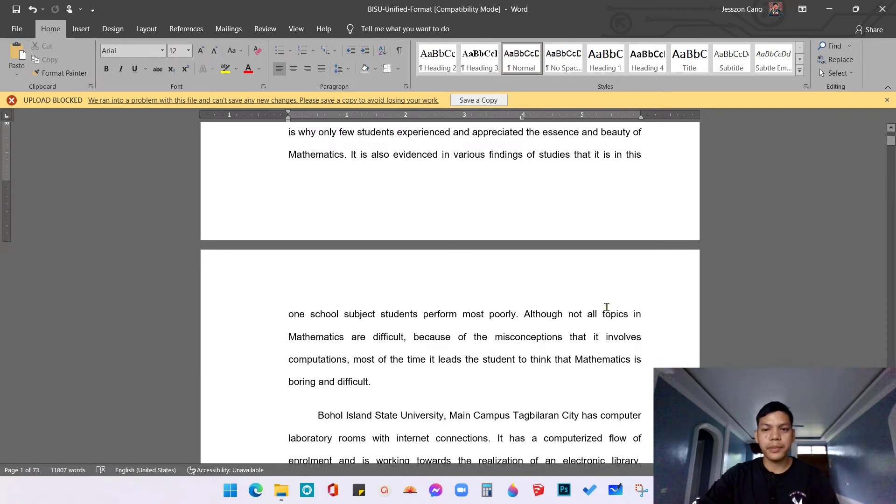
pyautogui.scroll(13, 586, 308)
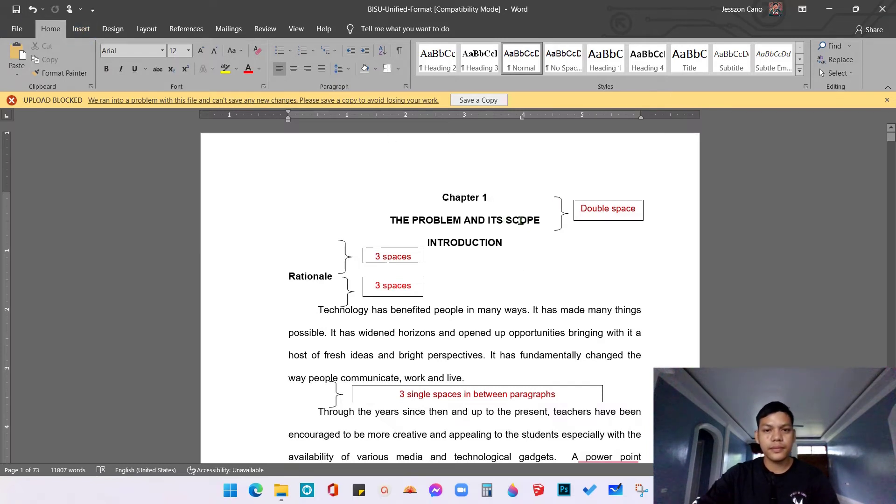
# Add a Top of Page 'Plain Number 3' page number to the Chapter 1 header, showing 1
pyautogui.click(83, 35)
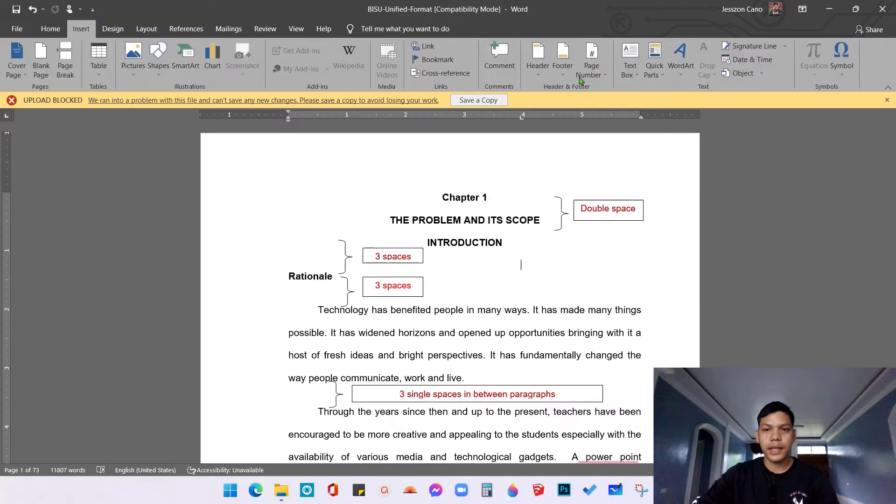
pyautogui.click(582, 78)
pyautogui.moveTo(598, 89)
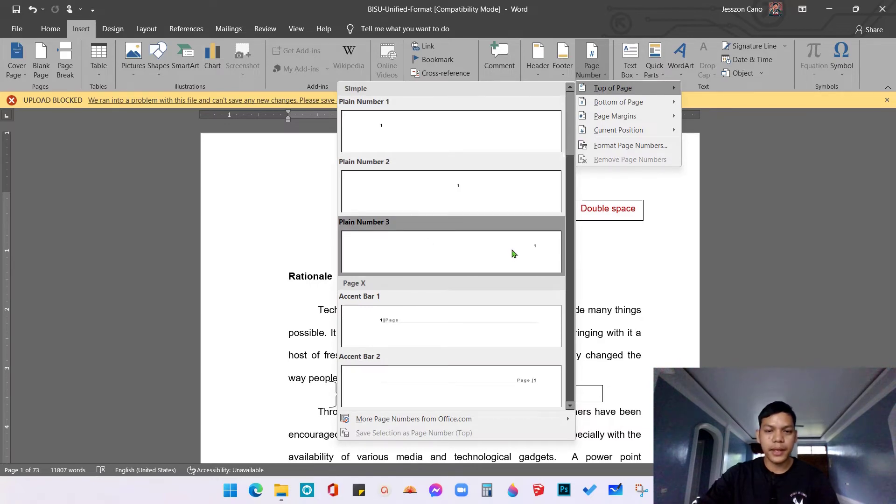
pyautogui.click(522, 249)
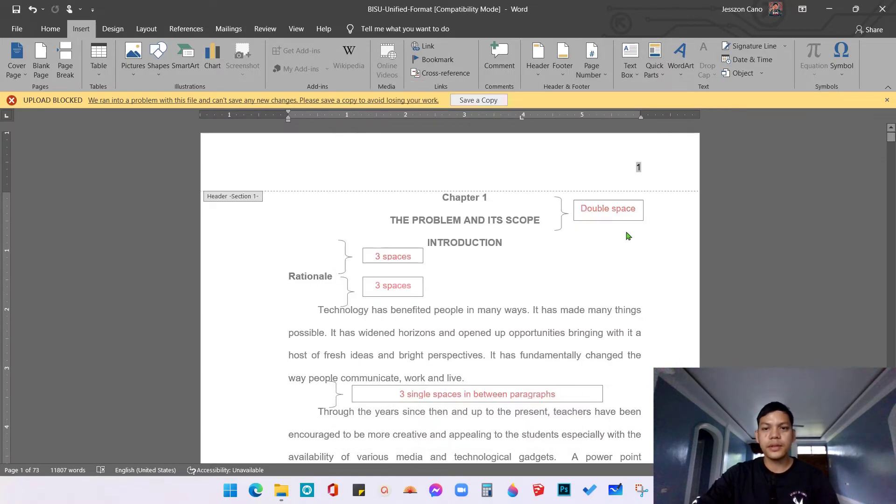